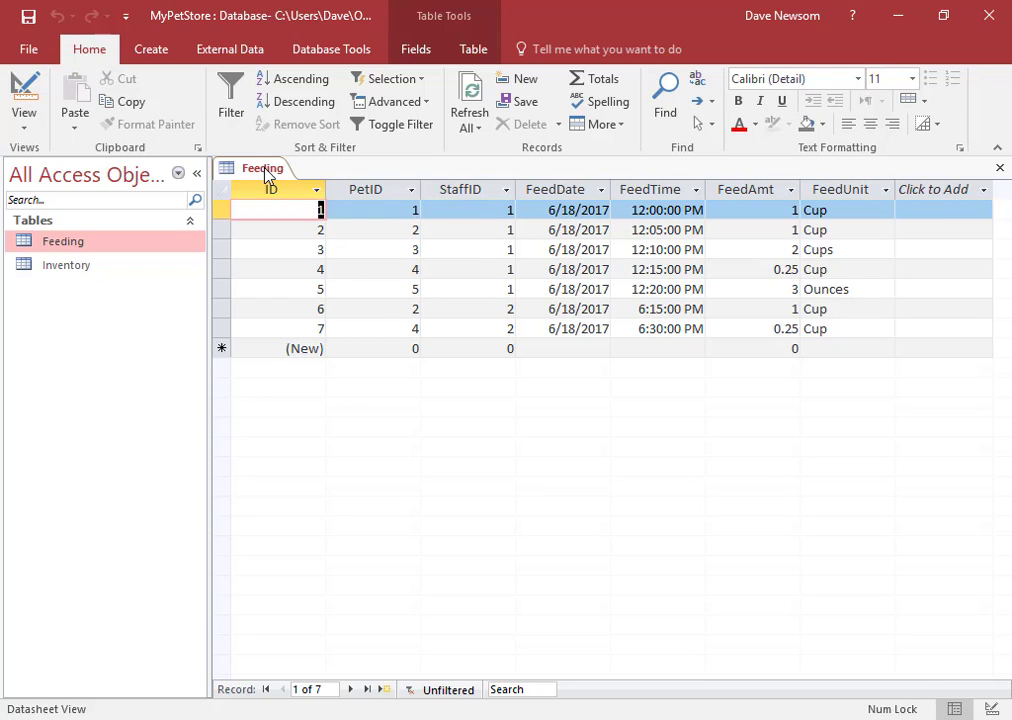
# Close the Feeding table and create a new blank table in the database.
pyautogui.rightClick(265, 172)
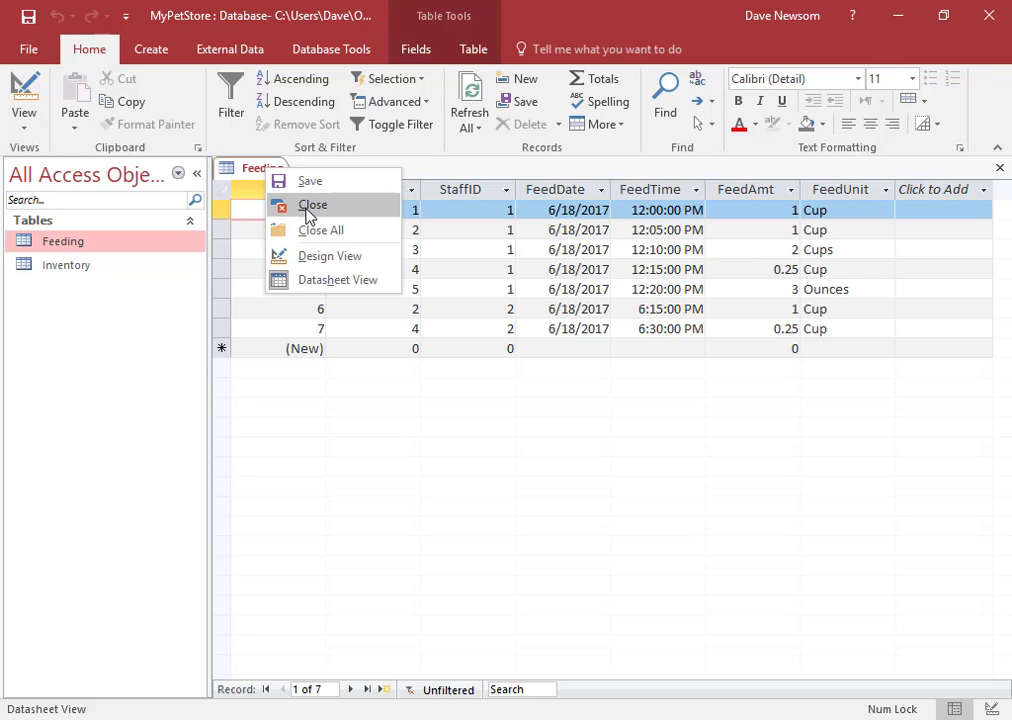
pyautogui.click(309, 206)
pyautogui.click(158, 50)
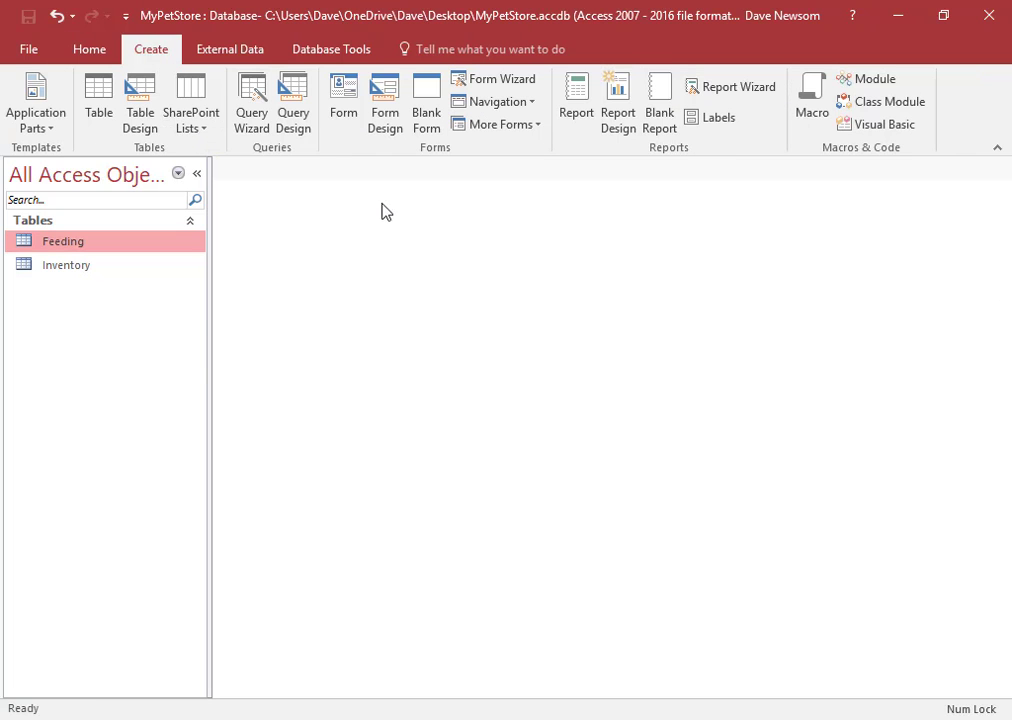
pyautogui.click(99, 100)
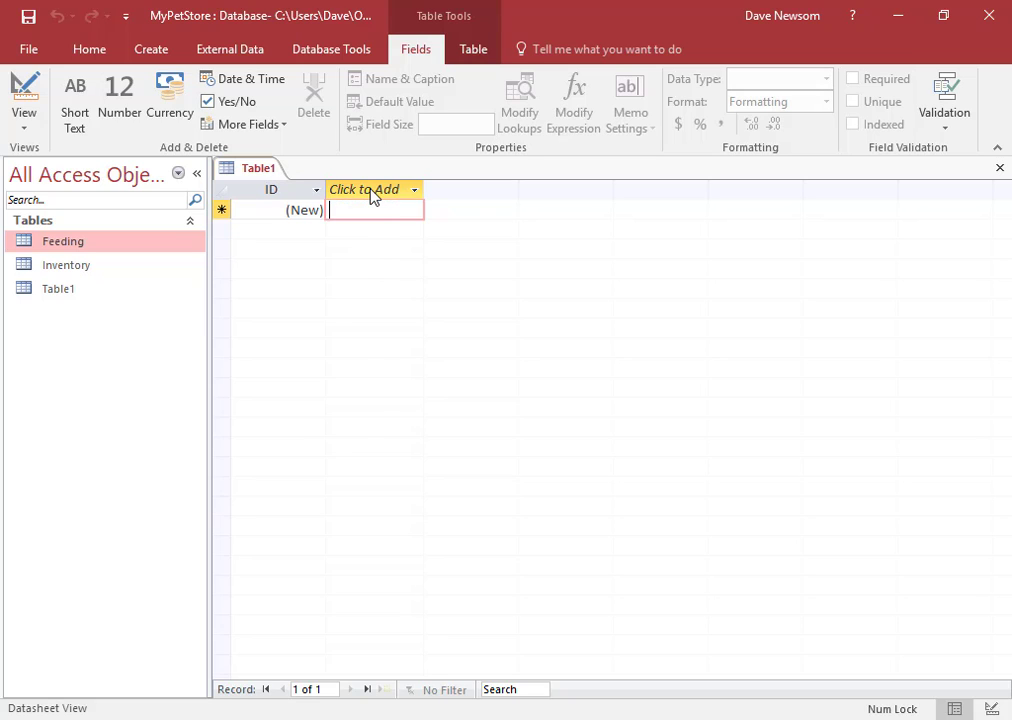
# Add two Short Text fields named FirstName and LastName to the new table.
pyautogui.click(373, 191)
pyautogui.click(371, 230)
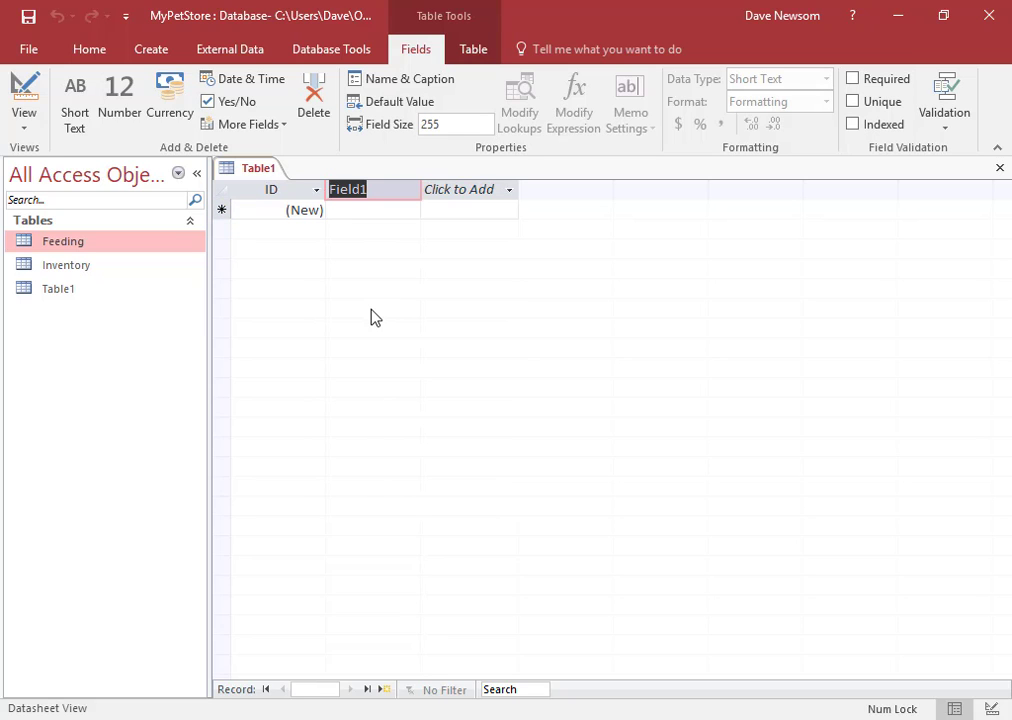
pyautogui.write('Fir')
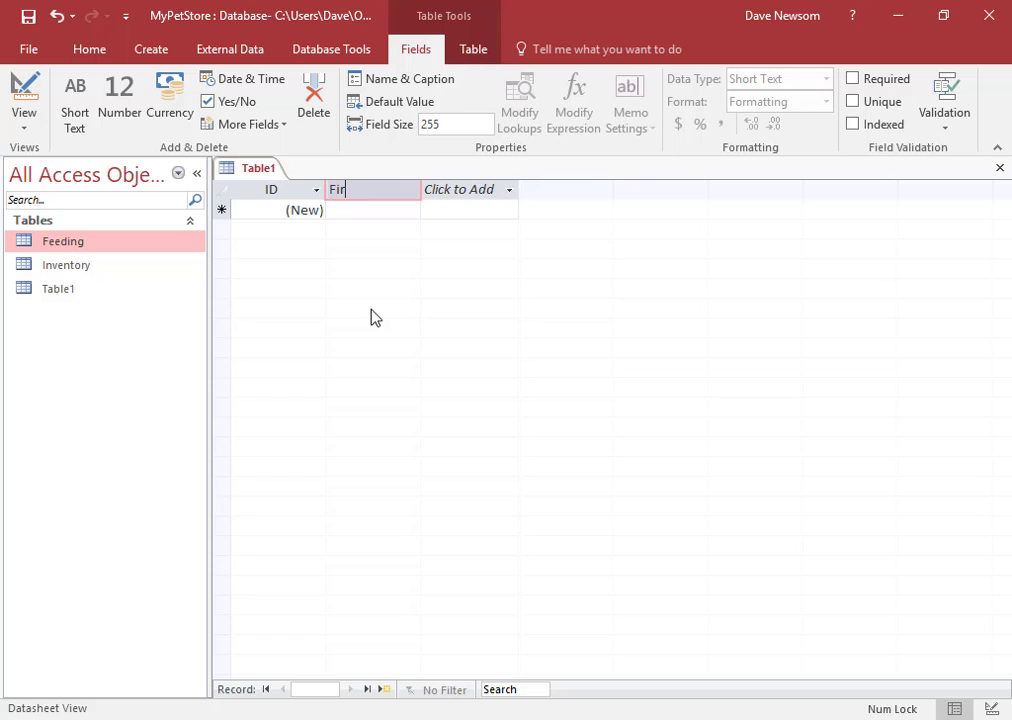
pyautogui.write('stName')
pyautogui.press('Return')
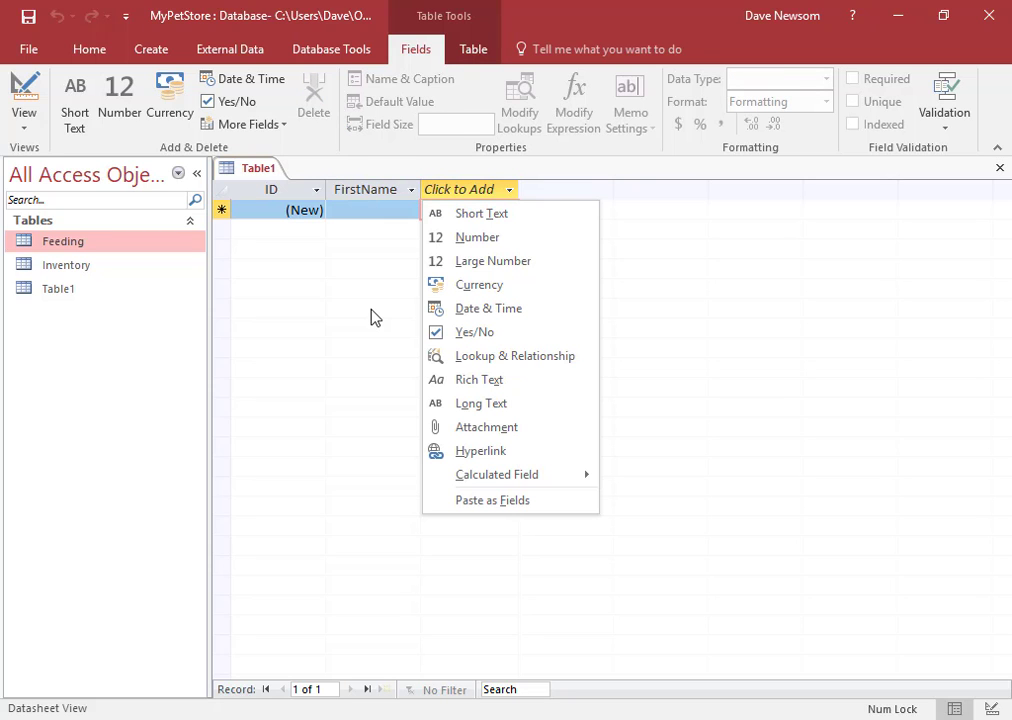
pyautogui.click(470, 214)
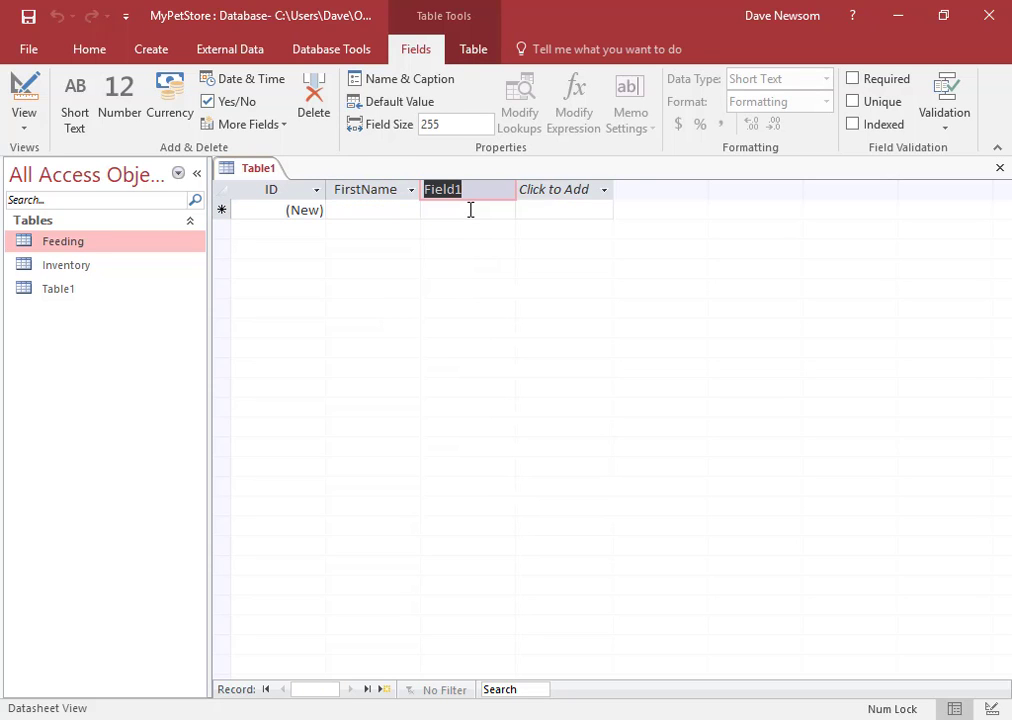
pyautogui.write('LastName')
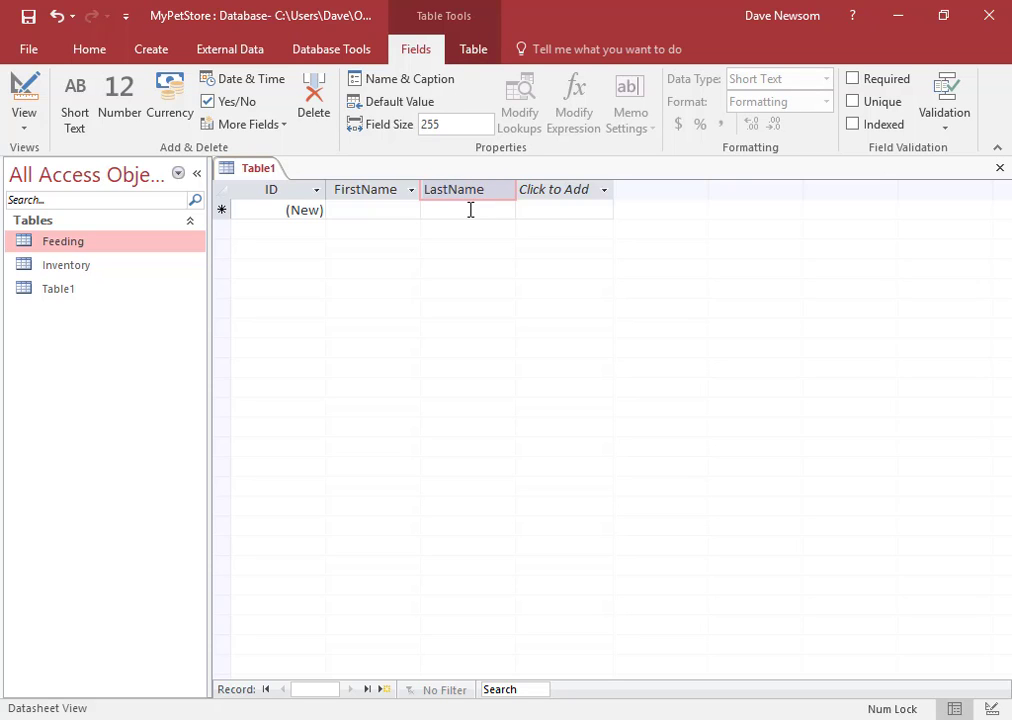
# Add two Date & Time fields named DOB and HireDate after the LastName field.
pyautogui.click(535, 191)
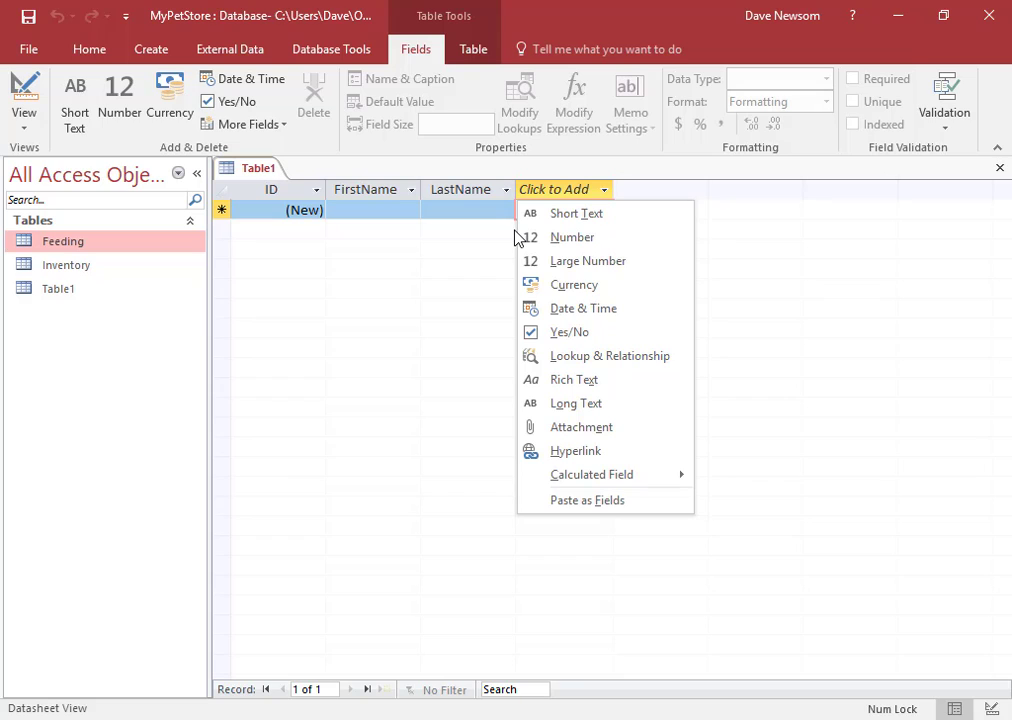
pyautogui.click(558, 310)
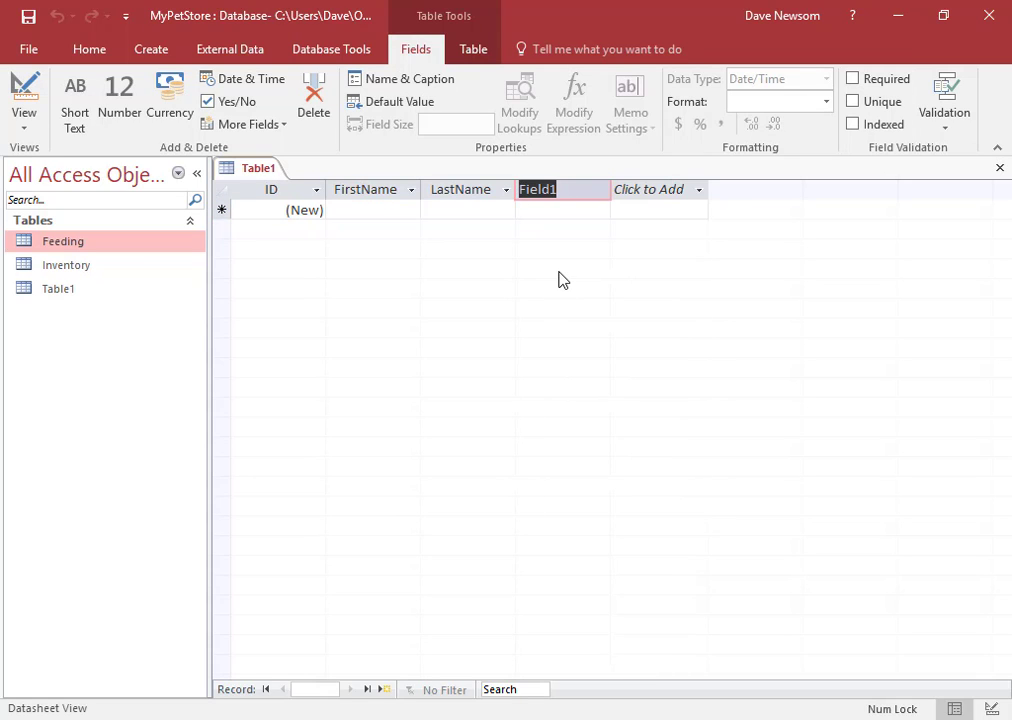
pyautogui.write('DOB')
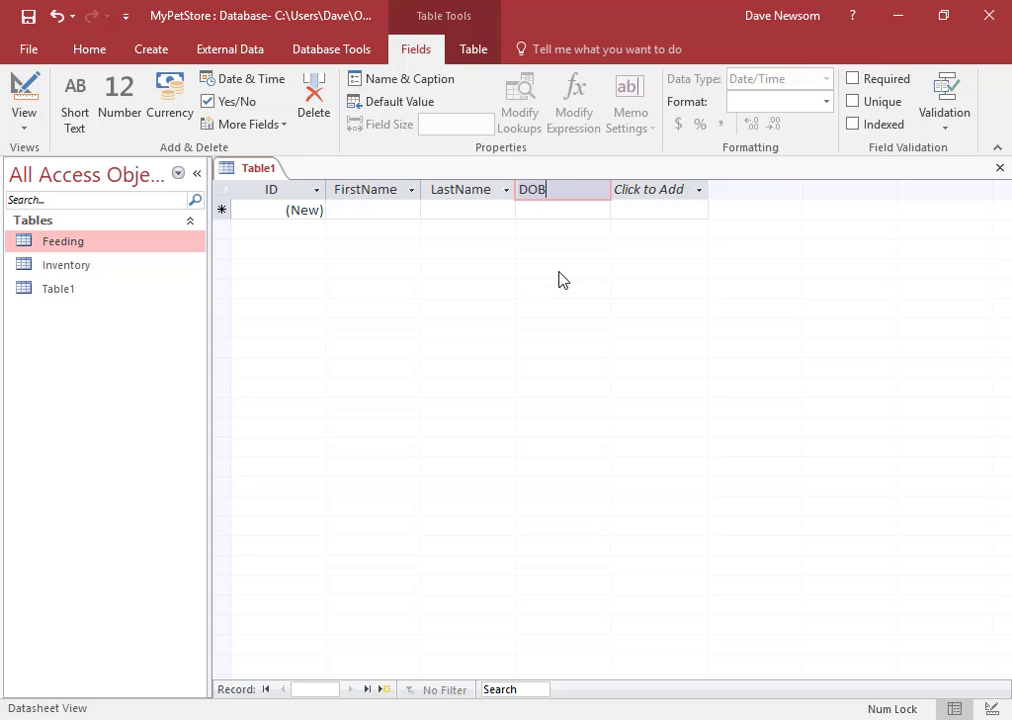
pyautogui.click(636, 192)
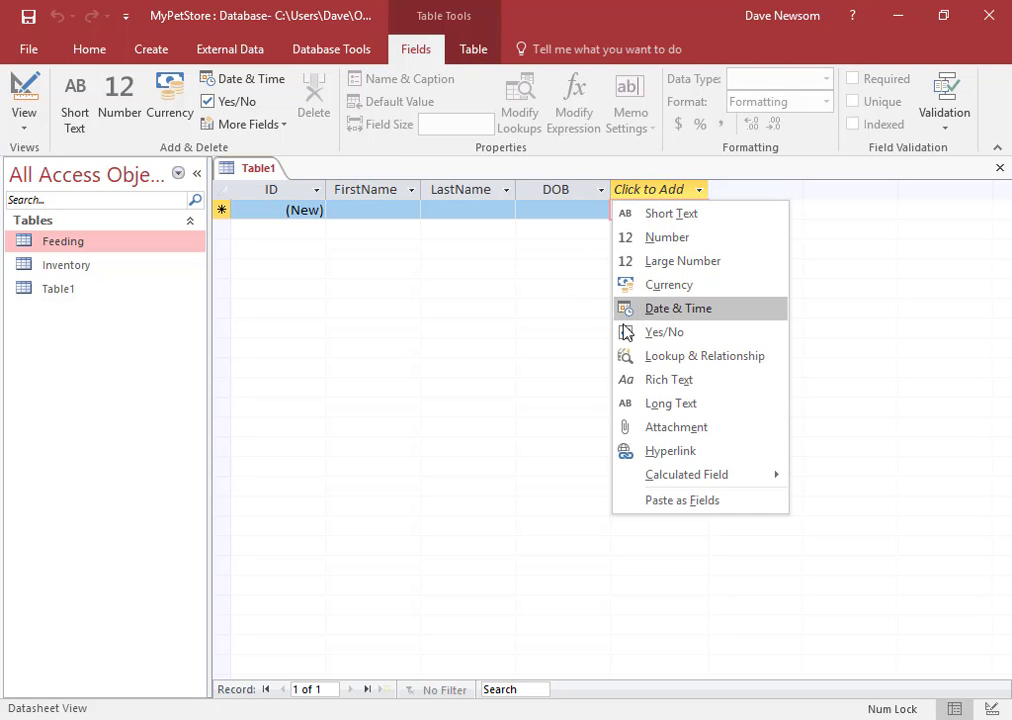
pyautogui.click(672, 310)
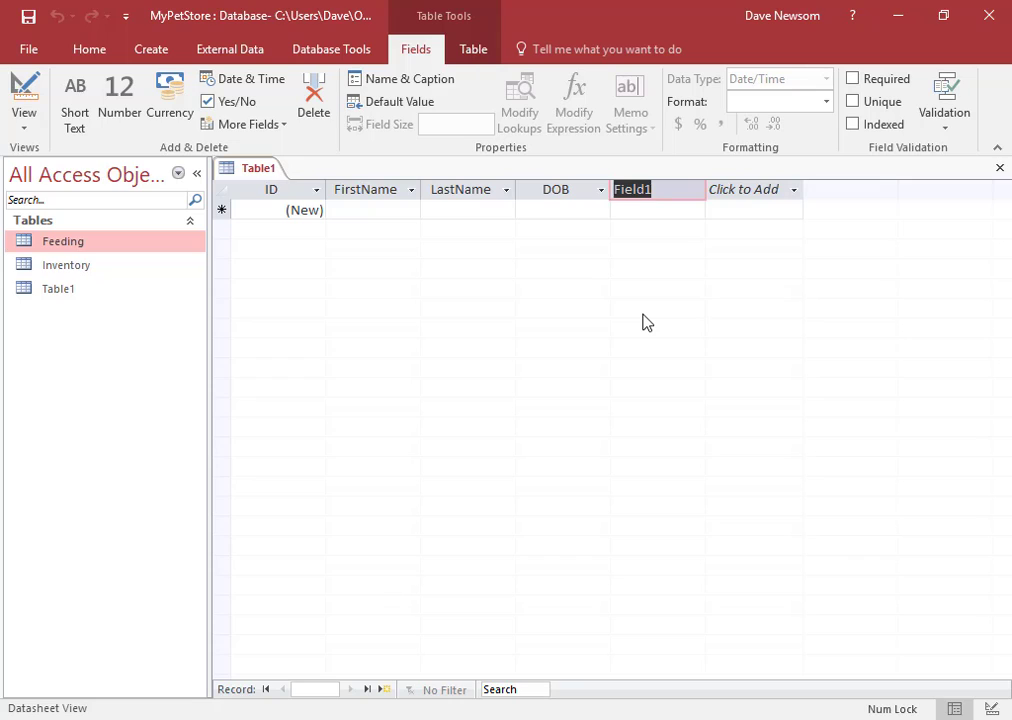
pyautogui.write('HireDate')
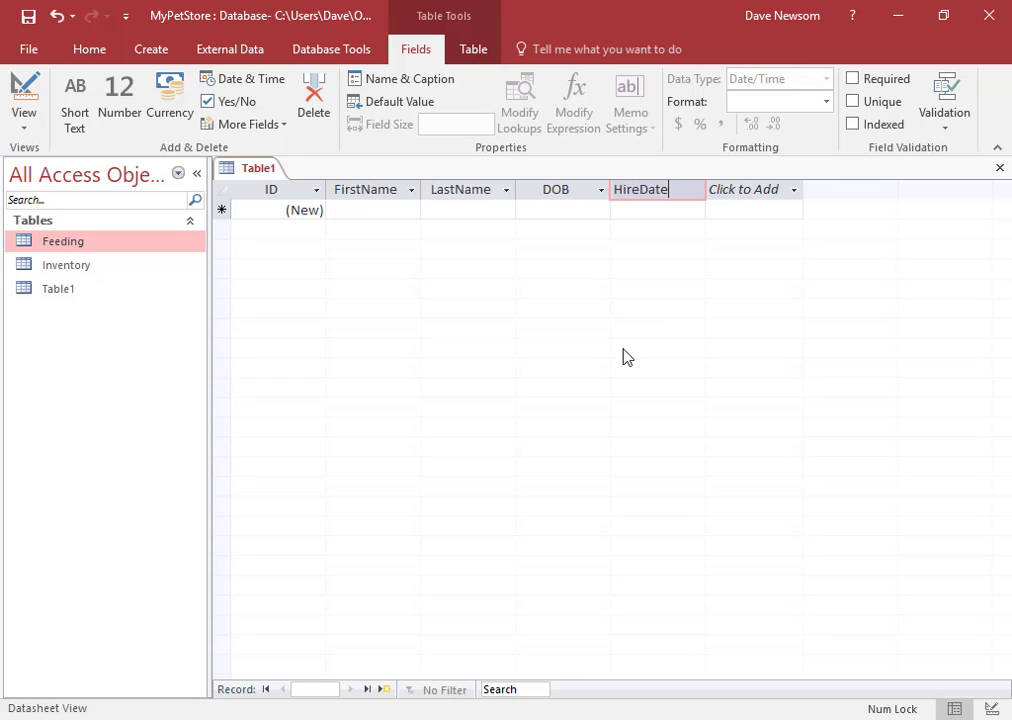
# Add two Short Text fields named Phone and Address after the HireDate field.
pyautogui.click(735, 197)
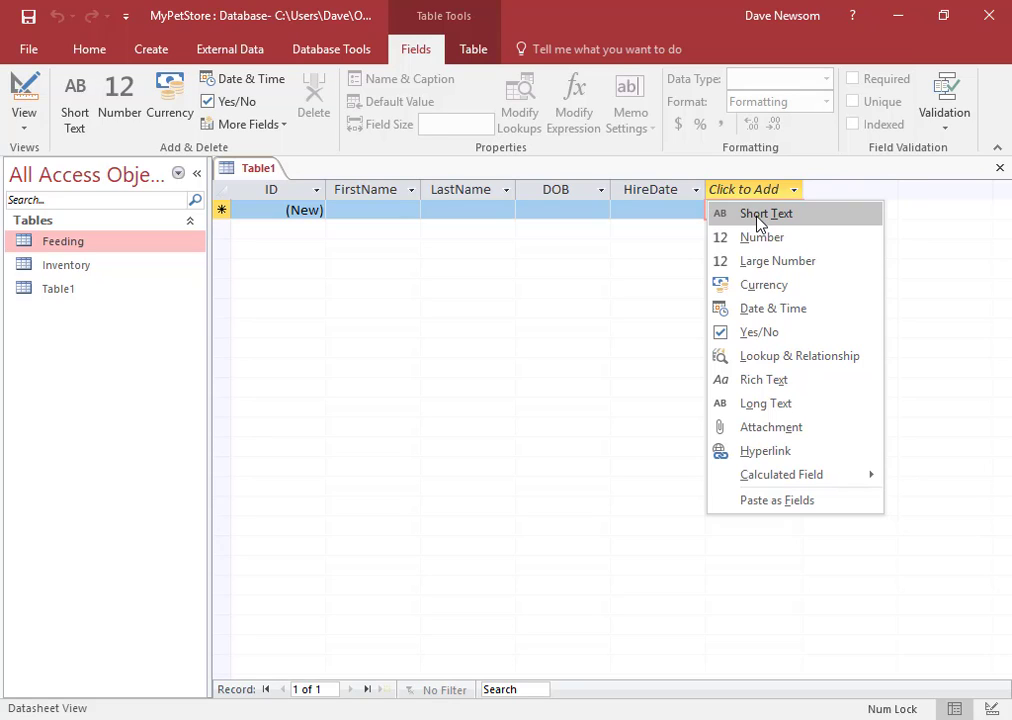
pyautogui.click(757, 216)
pyautogui.write('P')
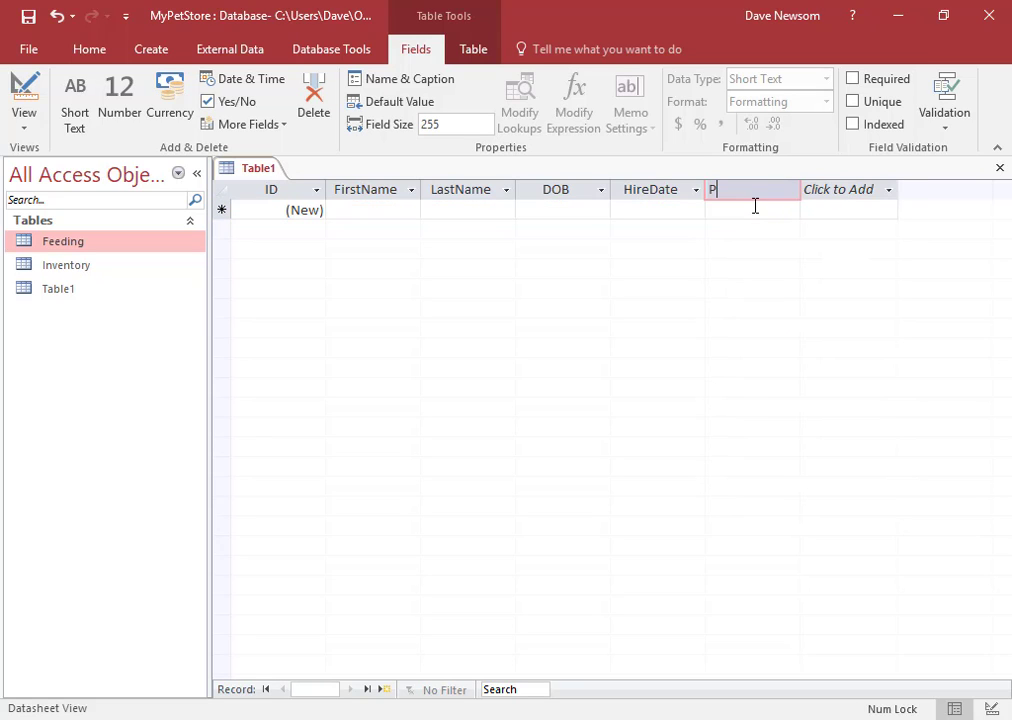
pyautogui.write('hone')
pyautogui.click(834, 193)
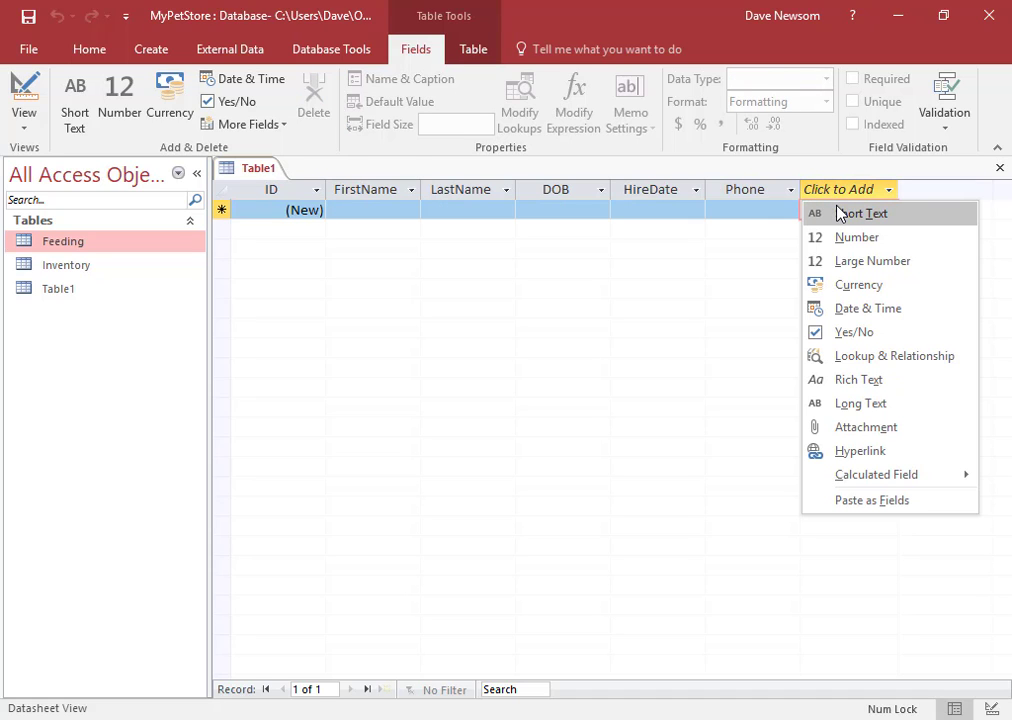
pyautogui.click(839, 218)
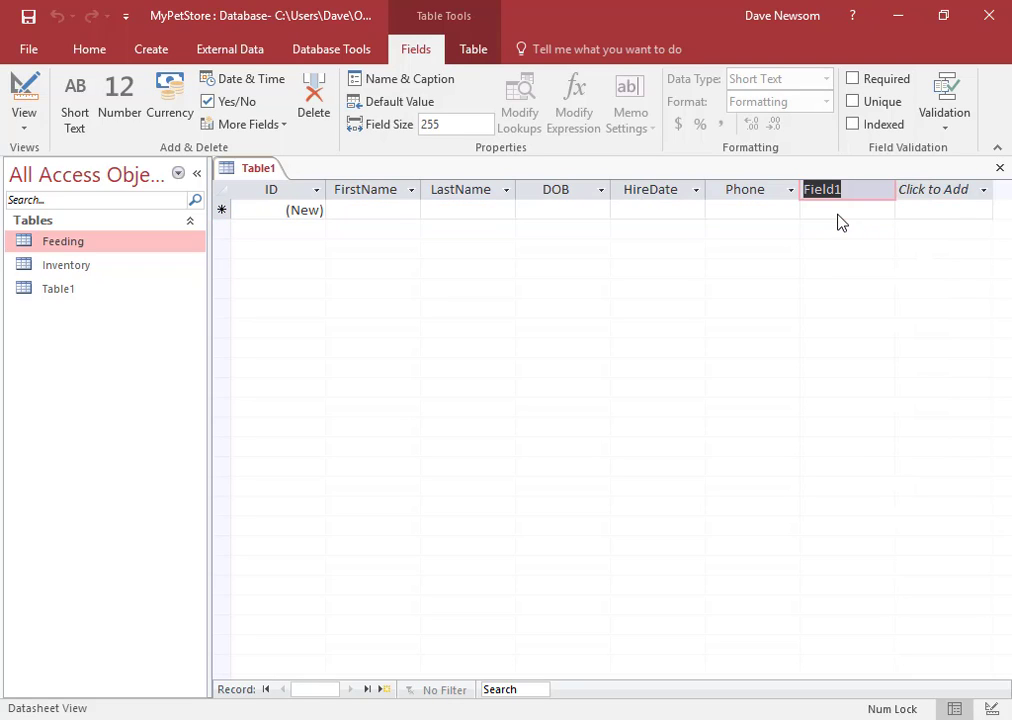
pyautogui.write('Address')
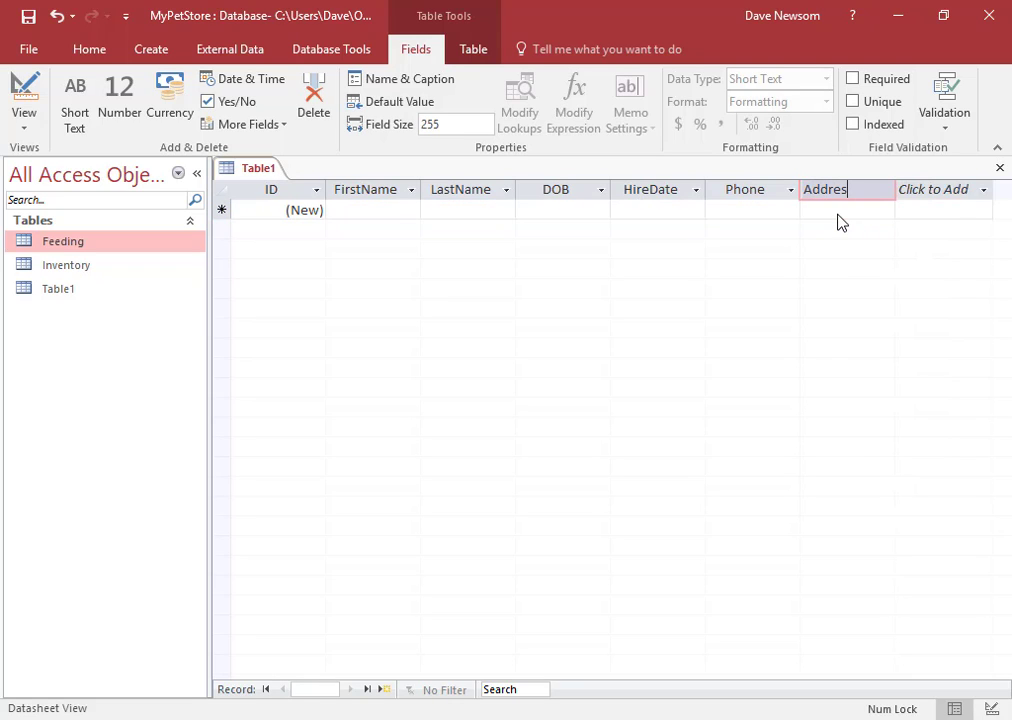
# Add two Short Text fields named City and State after the Address field.
pyautogui.click(925, 190)
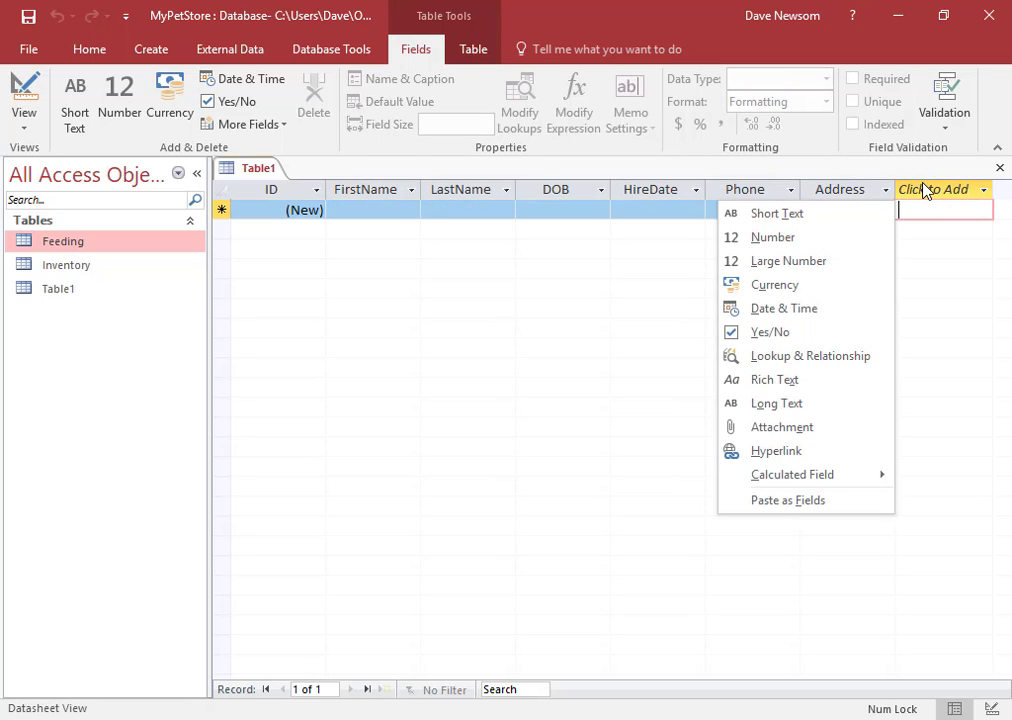
pyautogui.press('c')
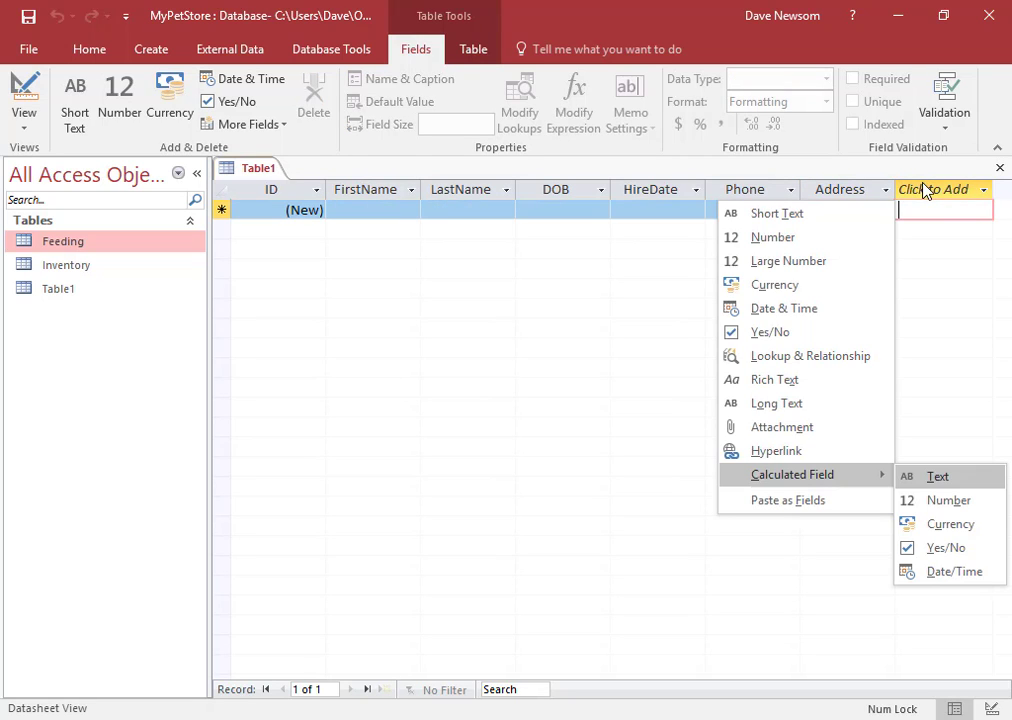
pyautogui.click(790, 213)
pyautogui.write('City')
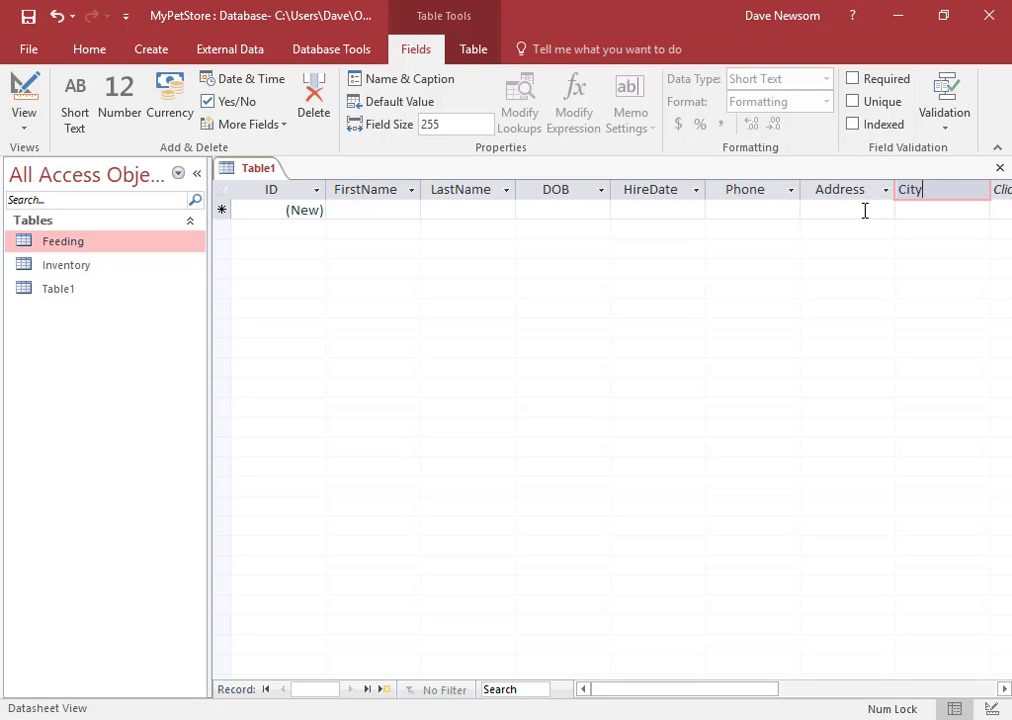
pyautogui.moveTo(761, 689); pyautogui.dragTo(802, 700)
pyautogui.click(739, 192)
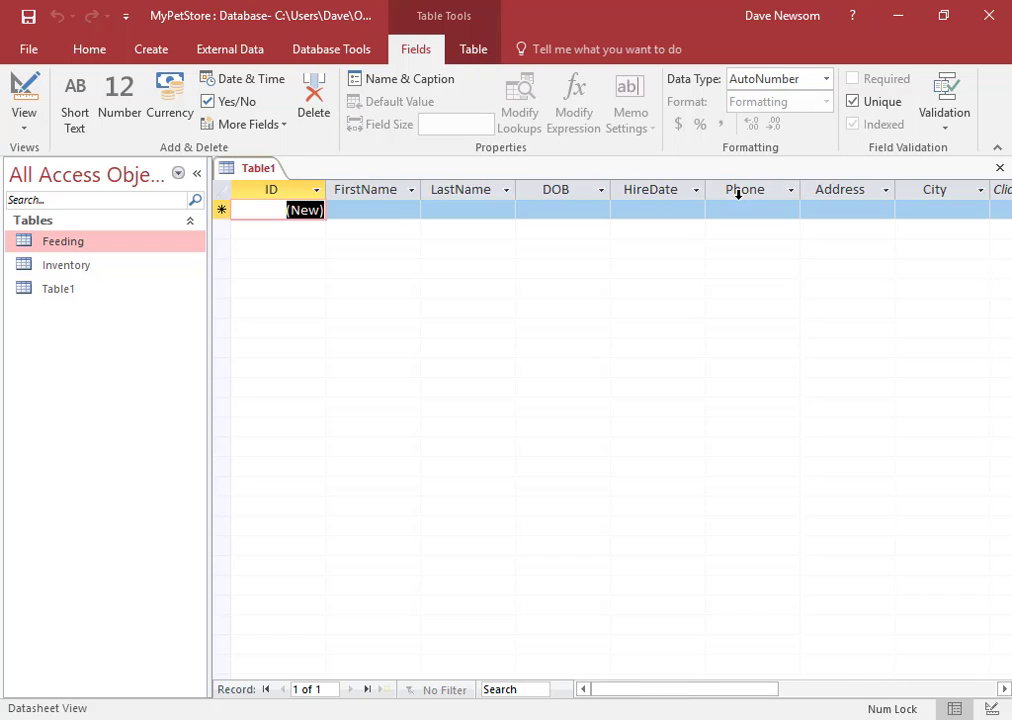
pyautogui.moveTo(775, 691); pyautogui.dragTo(824, 693)
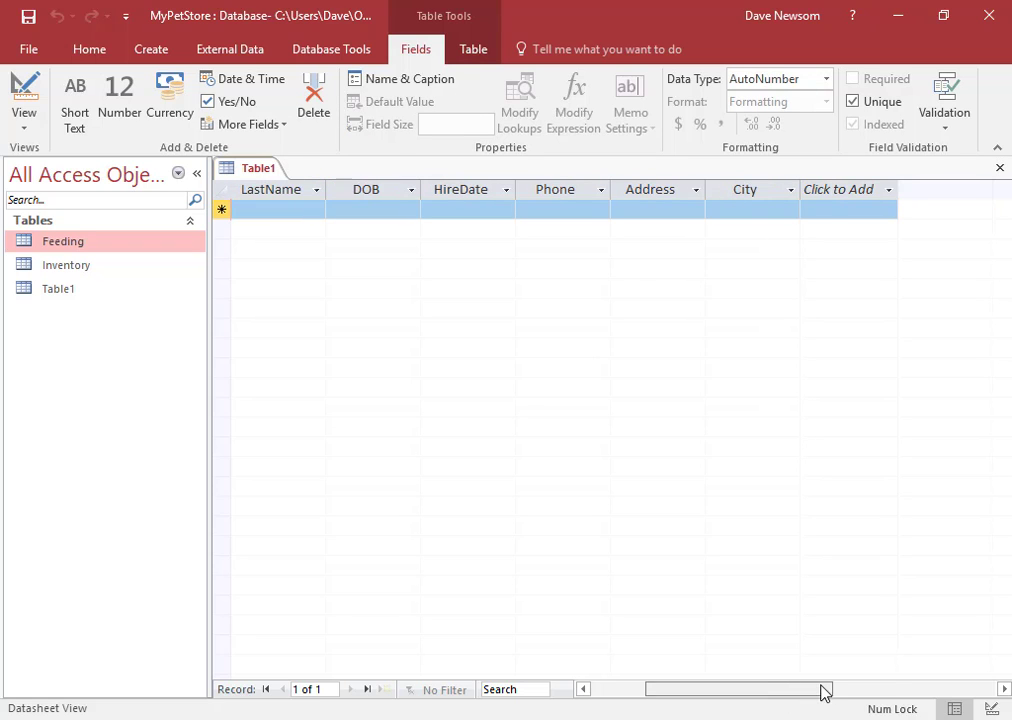
pyautogui.click(835, 198)
pyautogui.click(852, 218)
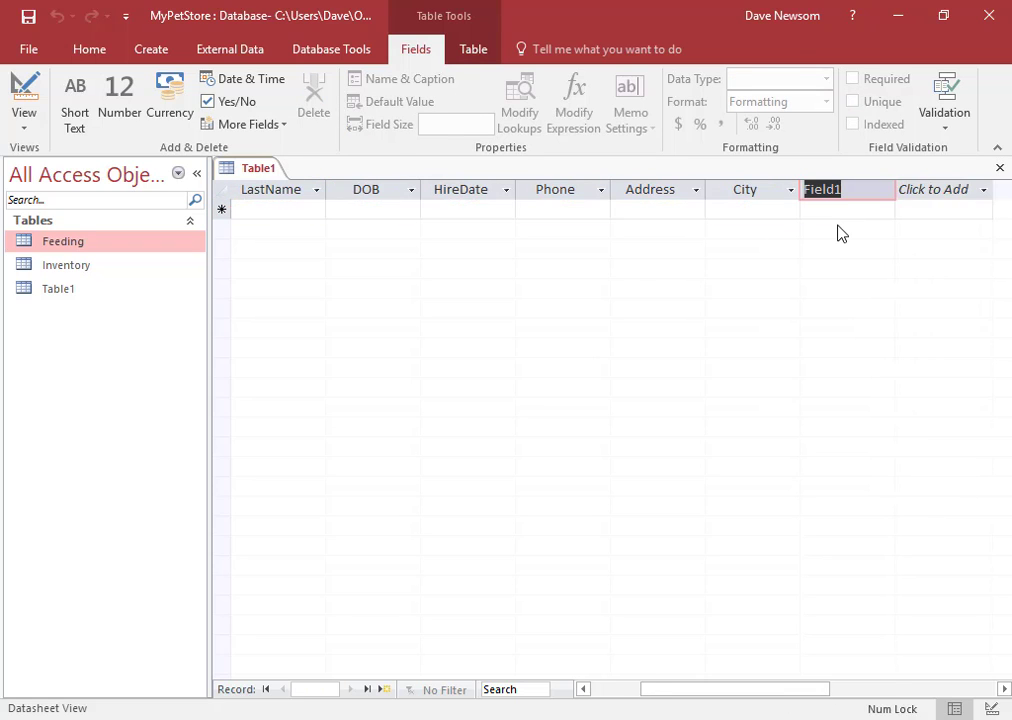
pyautogui.write('State')
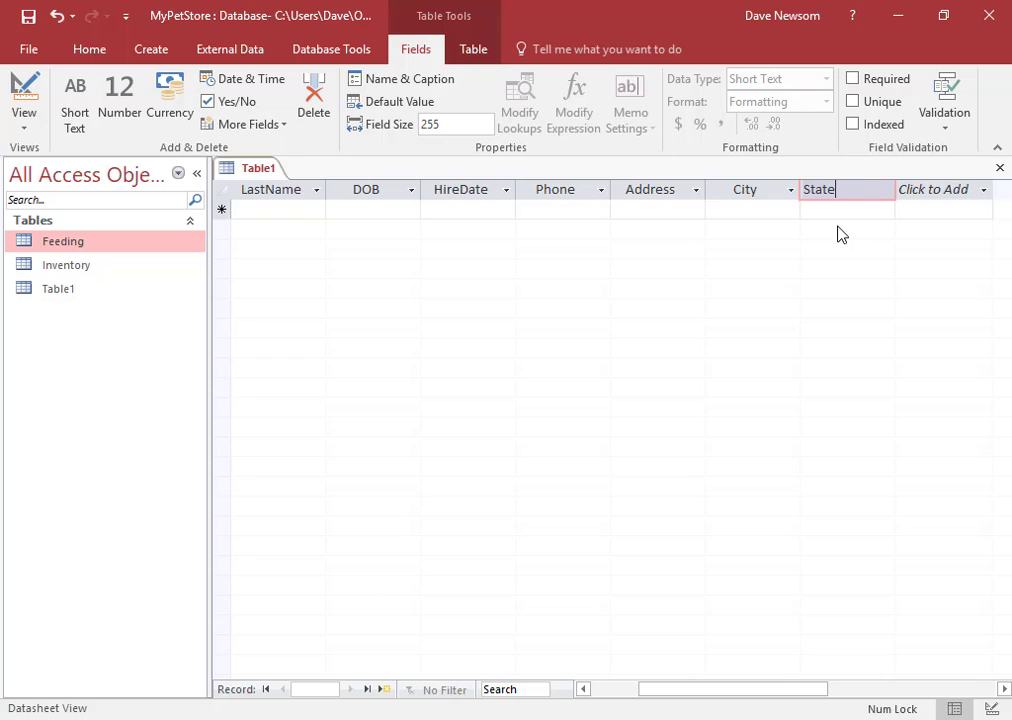
# Add a Short Text field named Zip after the State field.
pyautogui.click(945, 201)
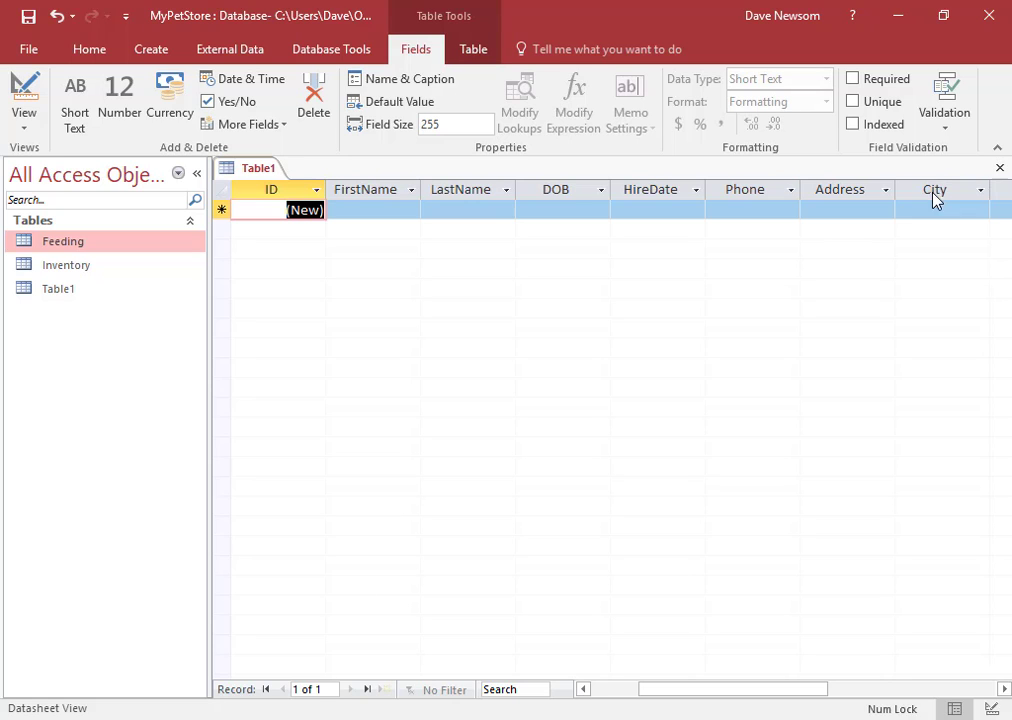
pyautogui.click(890, 689)
pyautogui.click(373, 200)
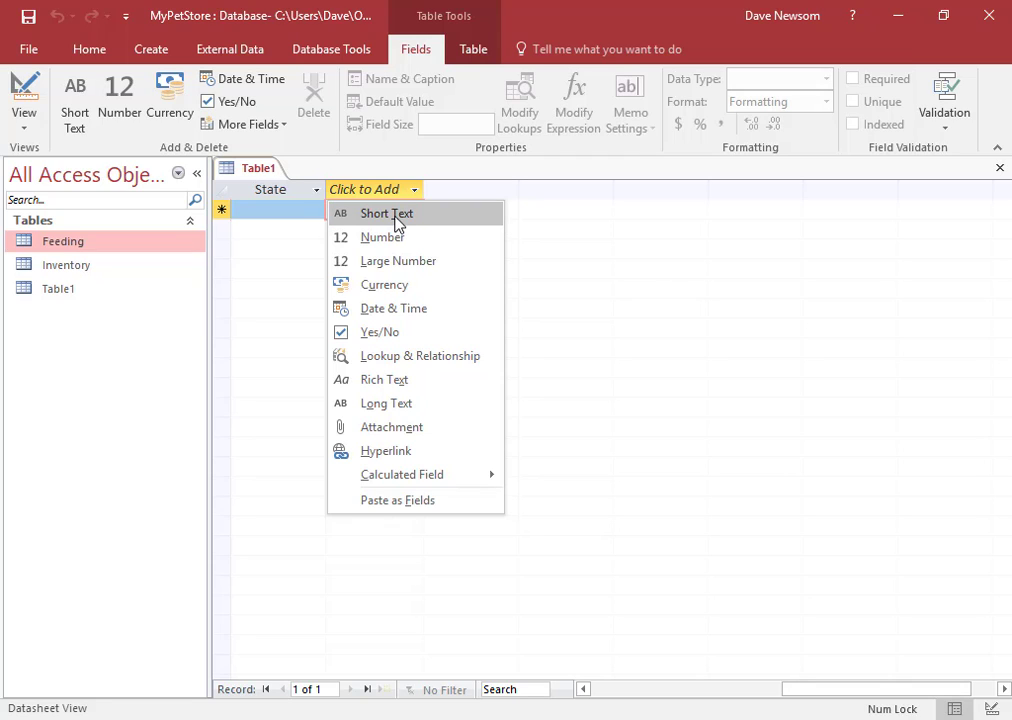
pyautogui.click(395, 218)
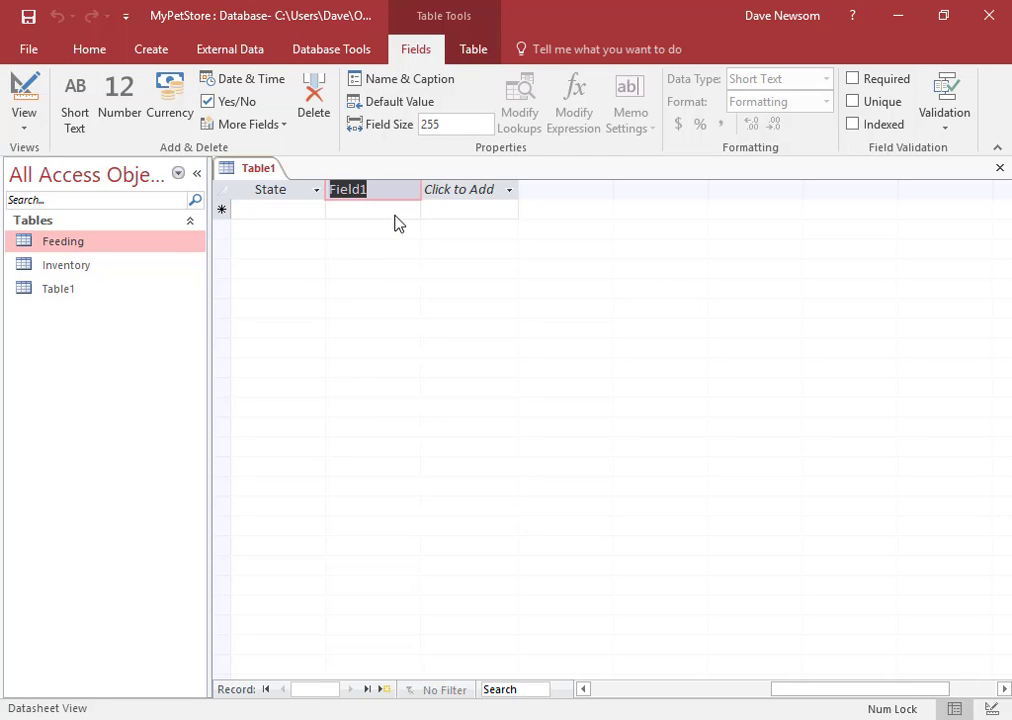
pyautogui.write('Zip')
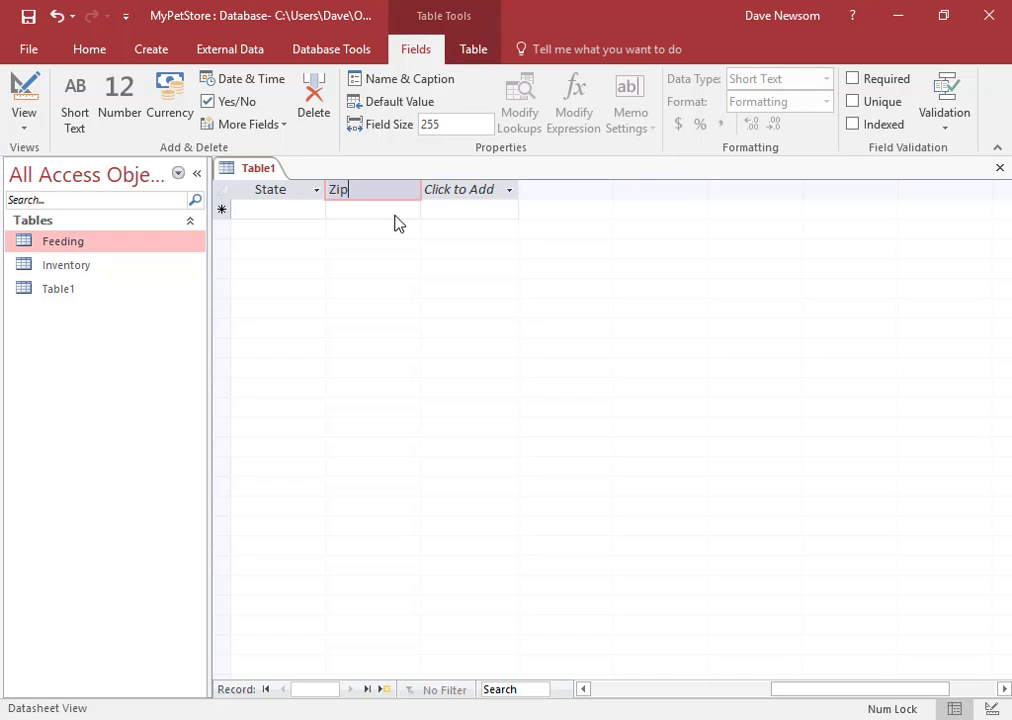
pyautogui.press('Tab')
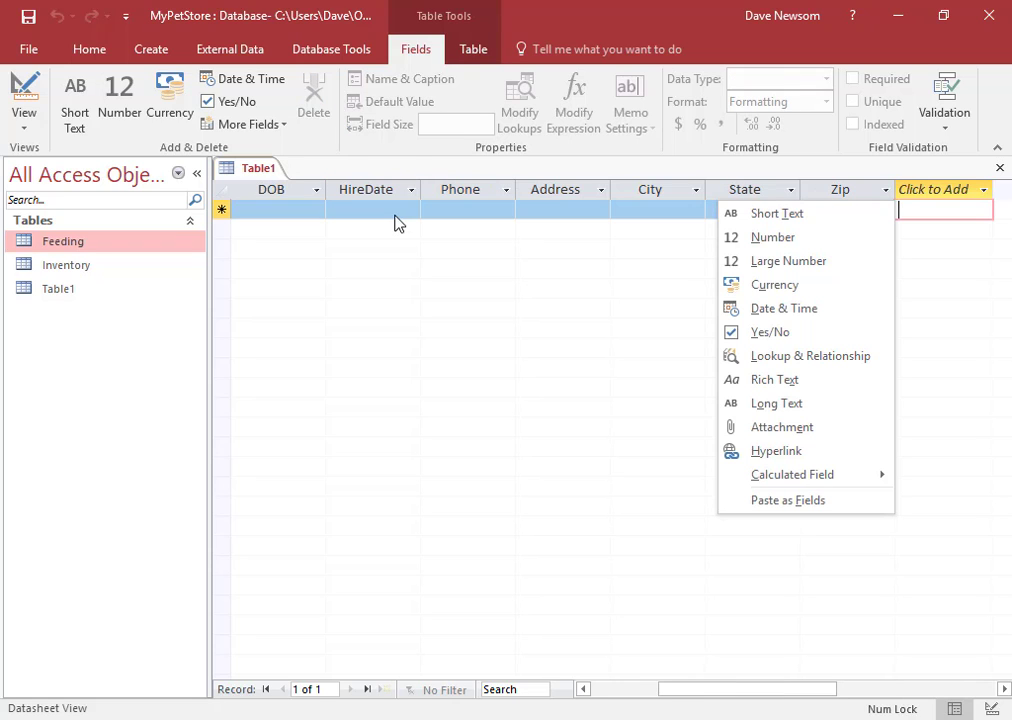
# Add a Date & Time field named ModifiedDate after the Zip field.
pyautogui.click(697, 699)
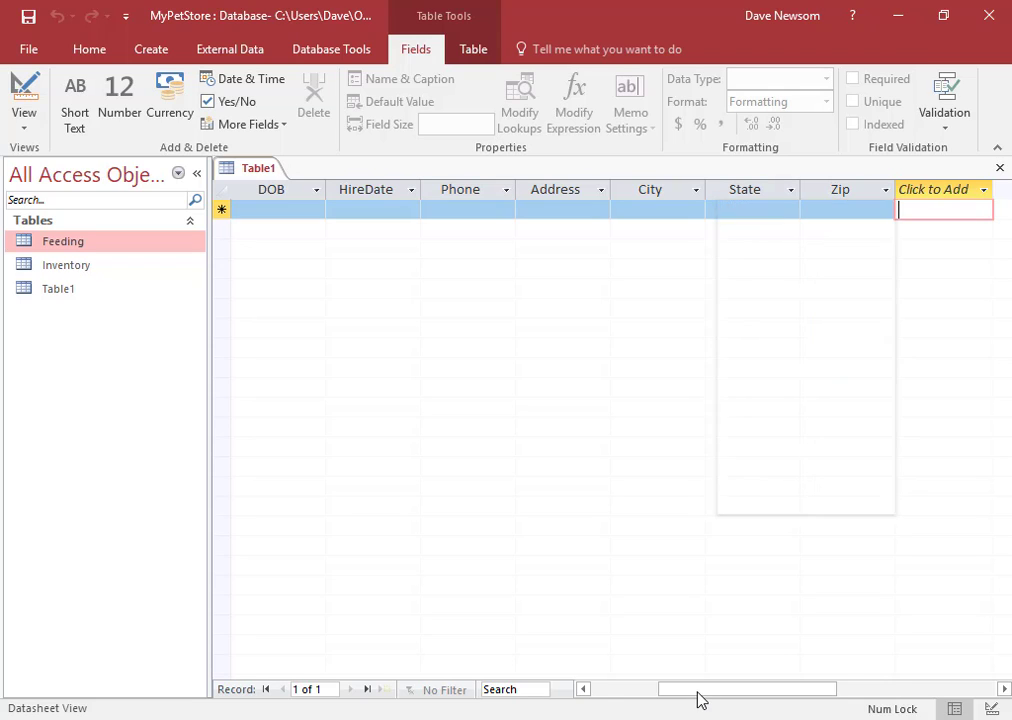
pyautogui.moveTo(697, 699); pyautogui.dragTo(718, 694)
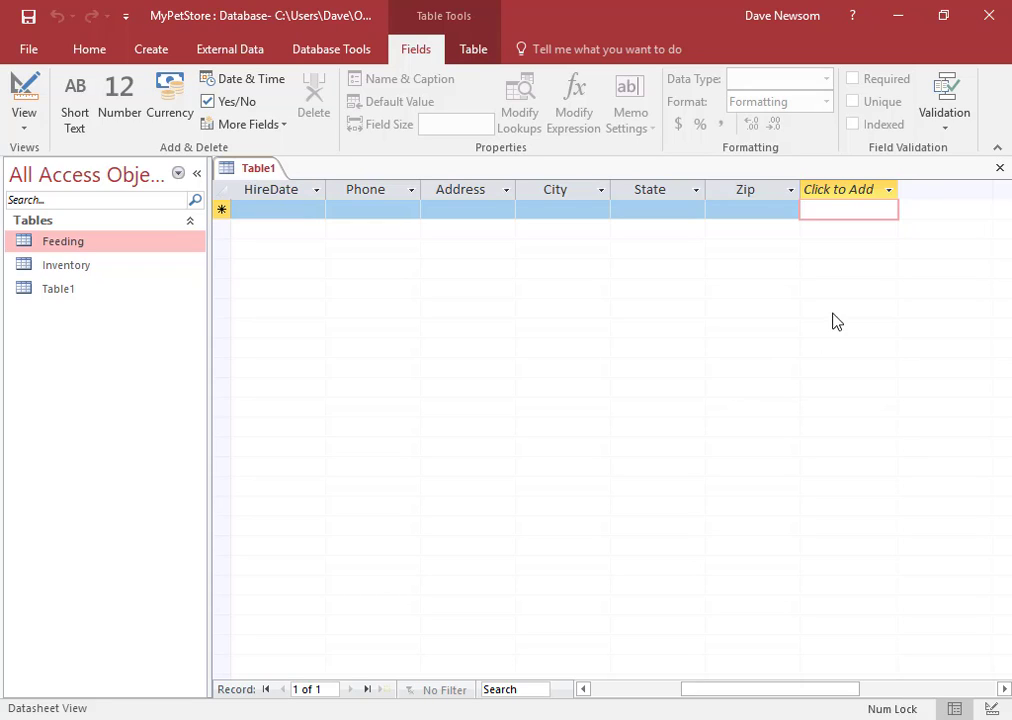
pyautogui.click(822, 192)
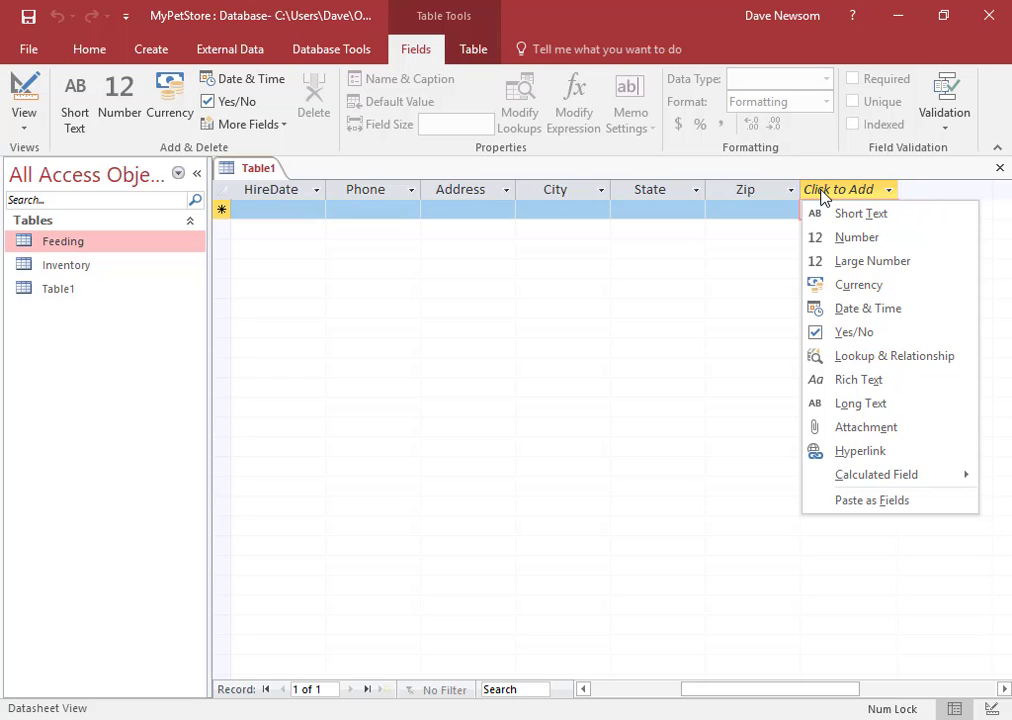
pyautogui.click(851, 318)
pyautogui.write('M')
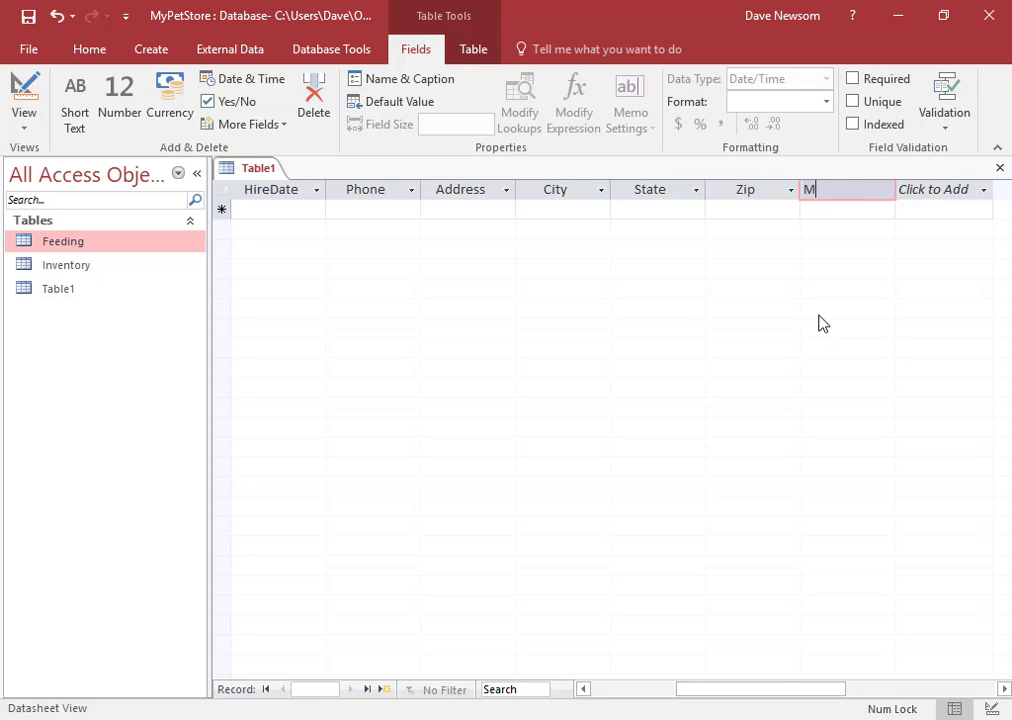
pyautogui.write('odifiedDate')
pyautogui.press('Return')
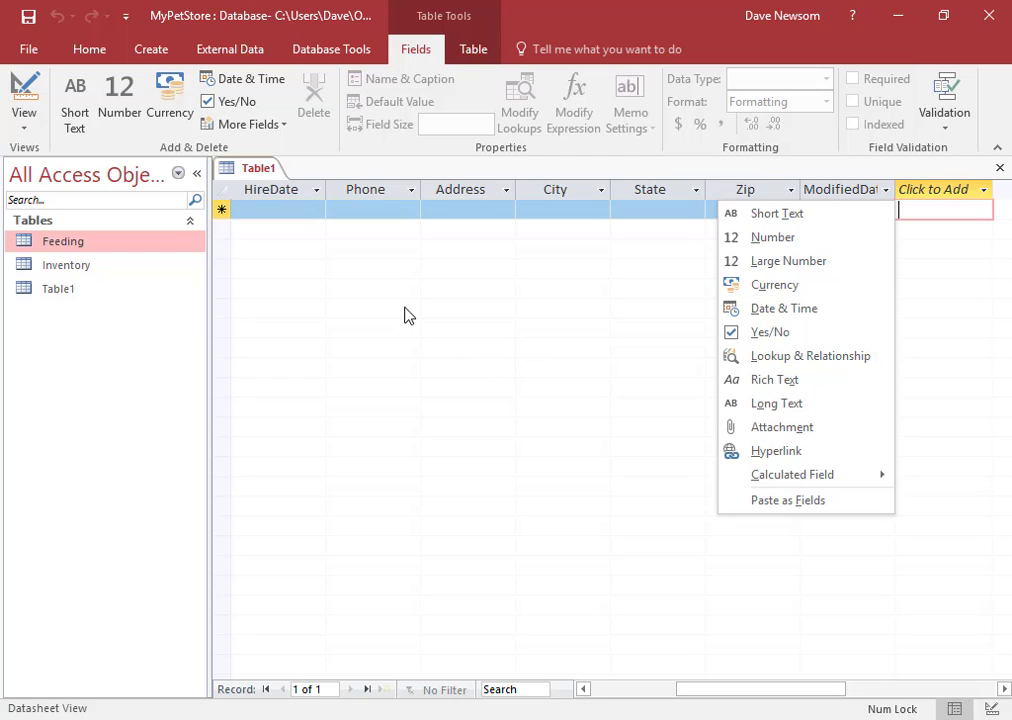
# Save the new table under the name Staff.
pyautogui.click(29, 17)
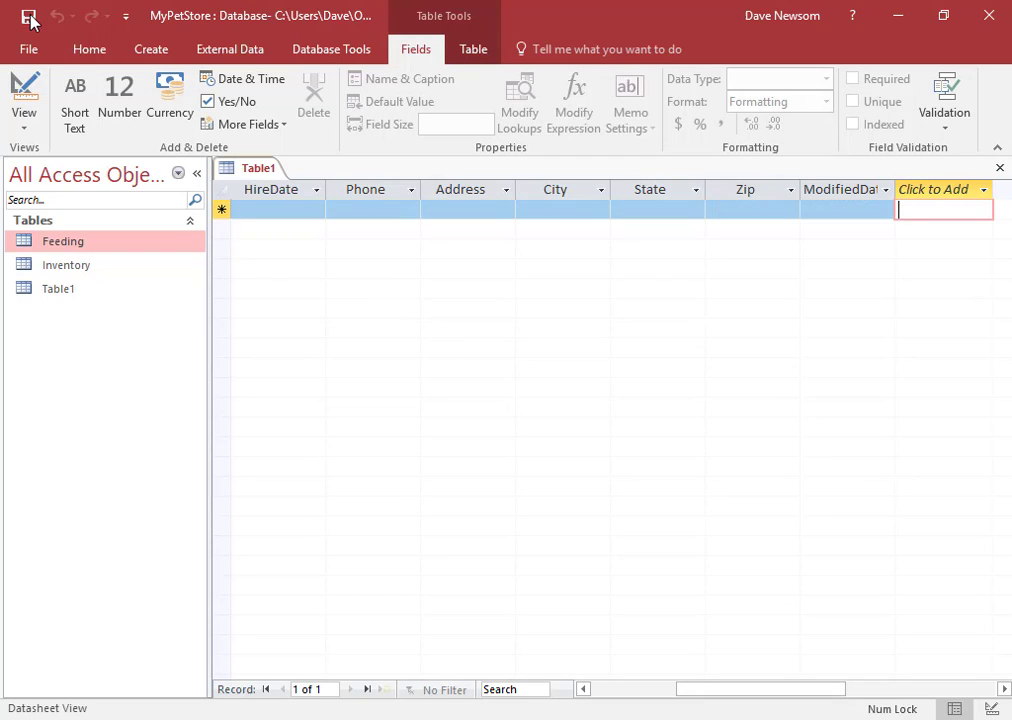
pyautogui.click(29, 17)
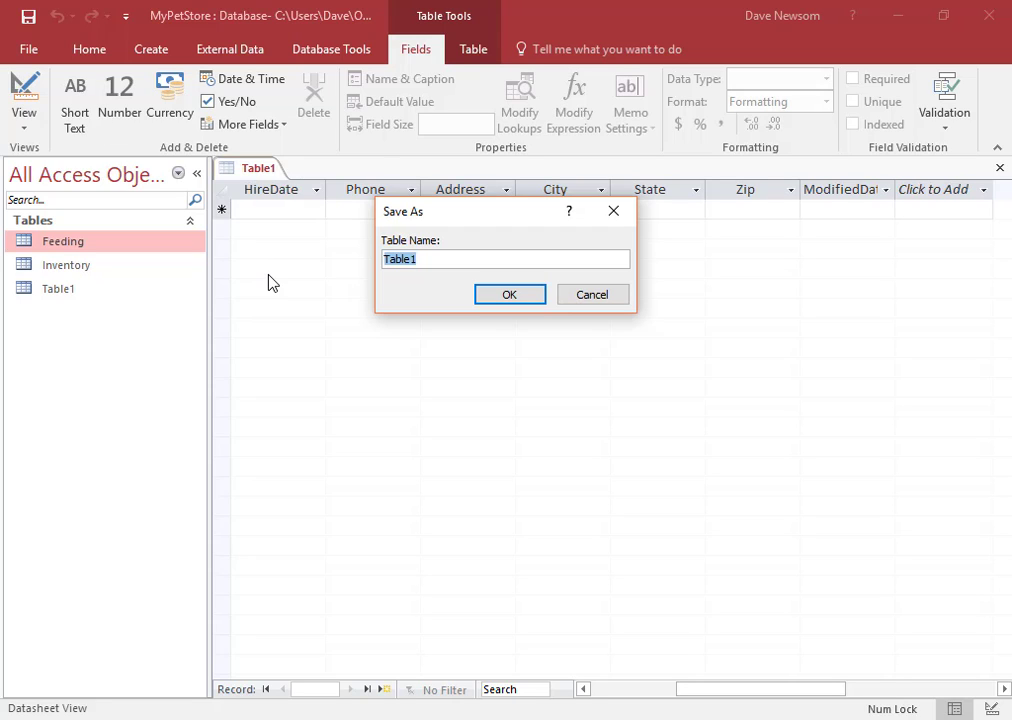
pyautogui.write('Staff')
pyautogui.press('Return')
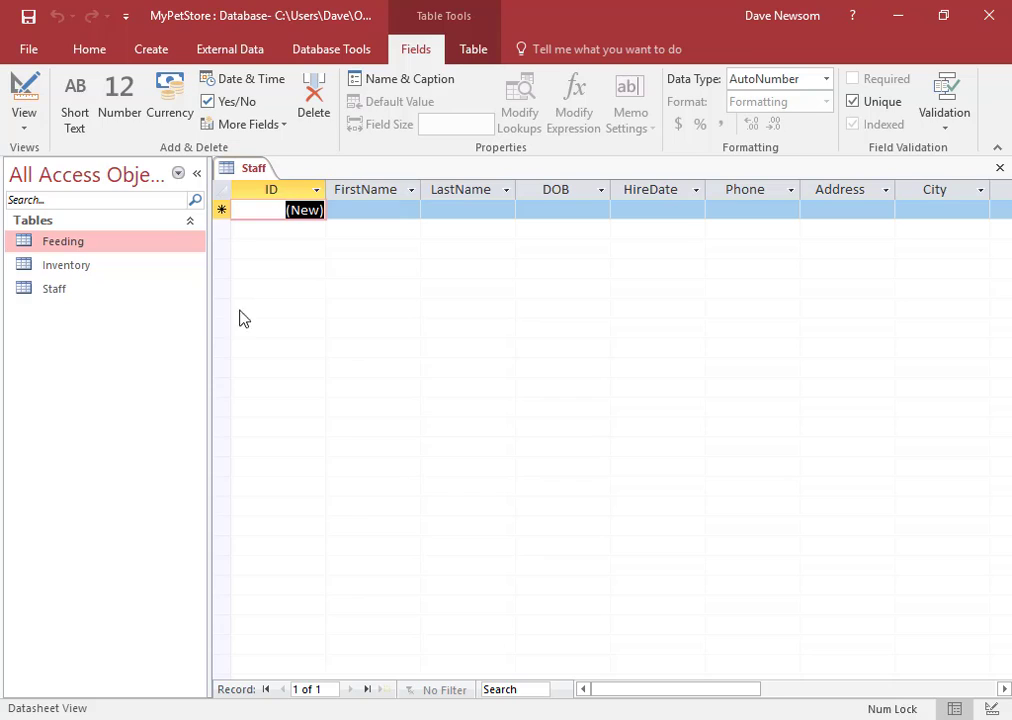